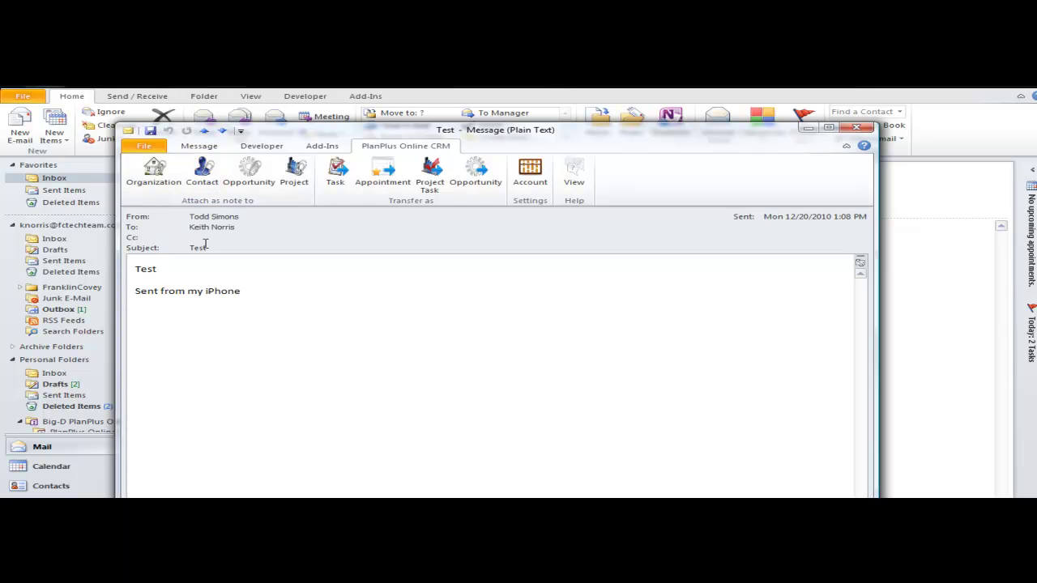
# - Create the missing PlanPlus contact from the email and log the 'Test' email as its note
pyautogui.click(203, 183)
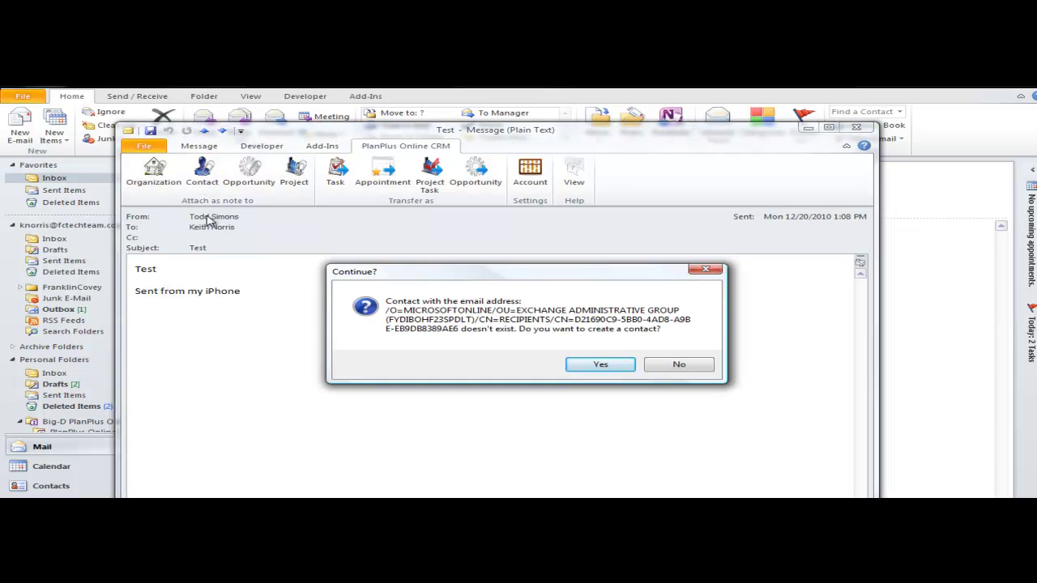
pyautogui.press('Return')
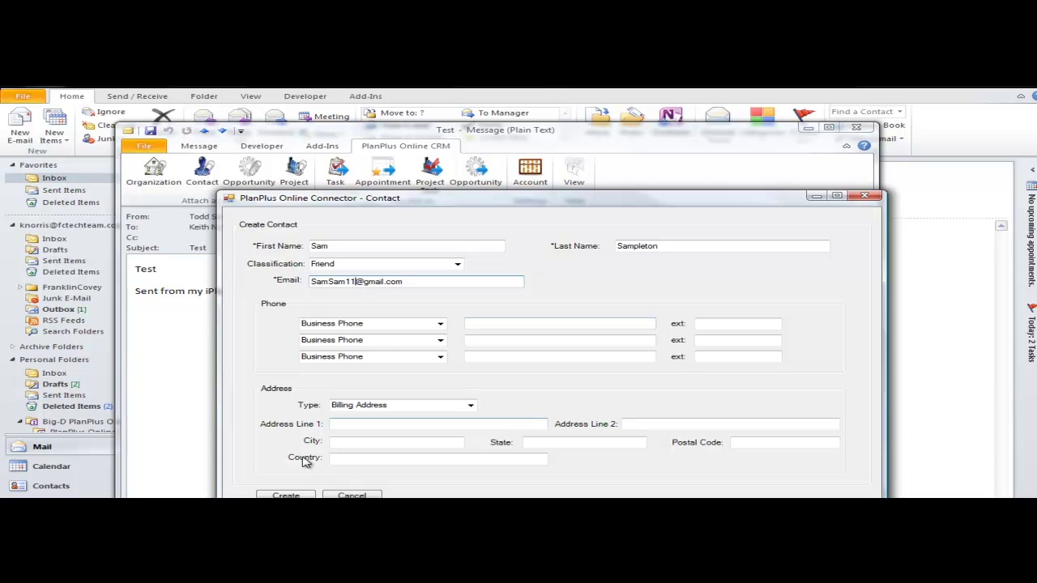
pyautogui.click(286, 495)
pyautogui.click(626, 353)
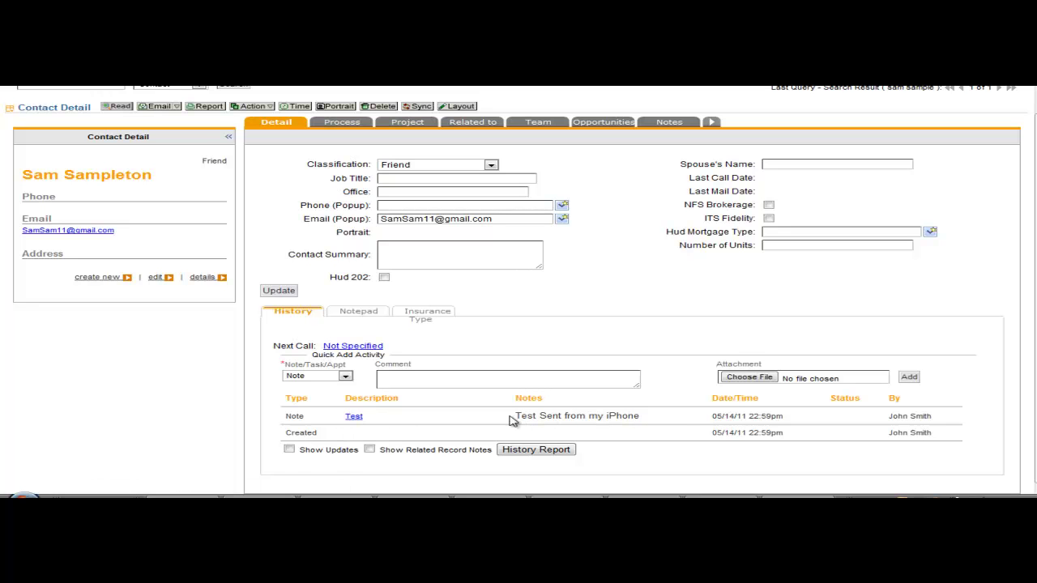
pyautogui.click(354, 418)
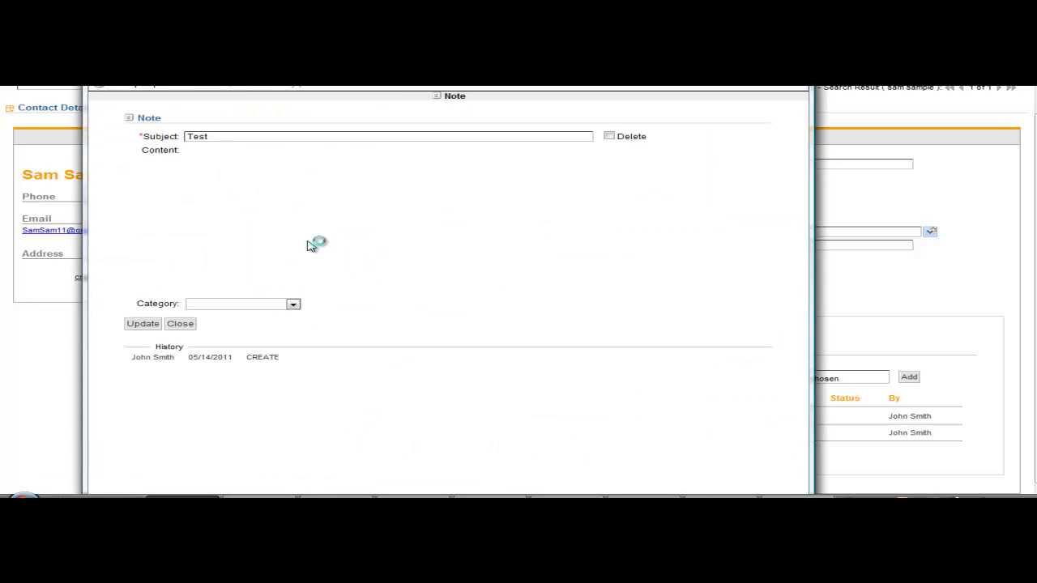
pyautogui.click(310, 241)
pyautogui.press('Escape')
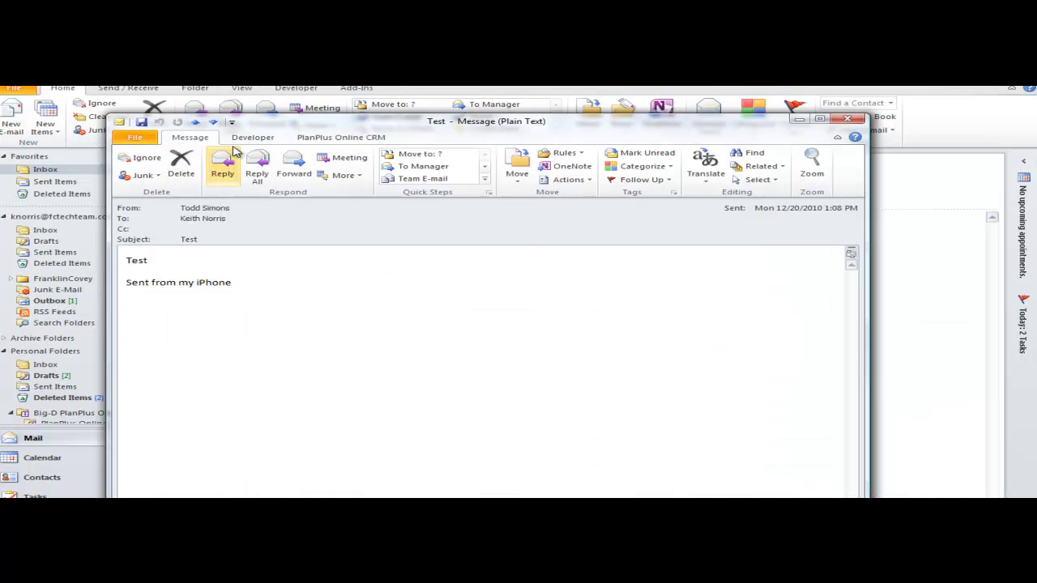
# - Transfer the email into a PlanPlus task named 'Test from Outlook'
pyautogui.click(341, 137)
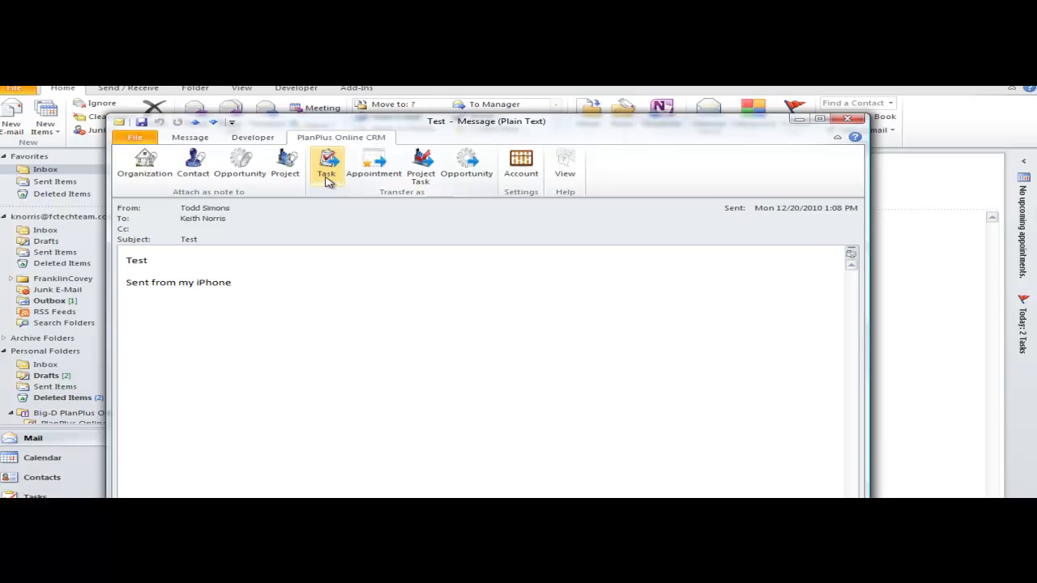
pyautogui.click(327, 175)
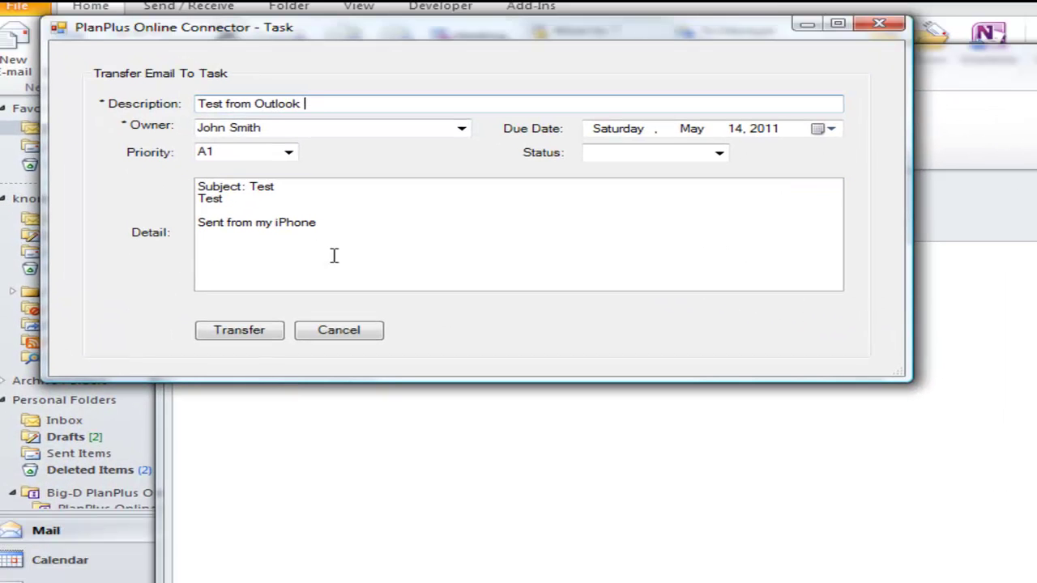
pyautogui.click(237, 332)
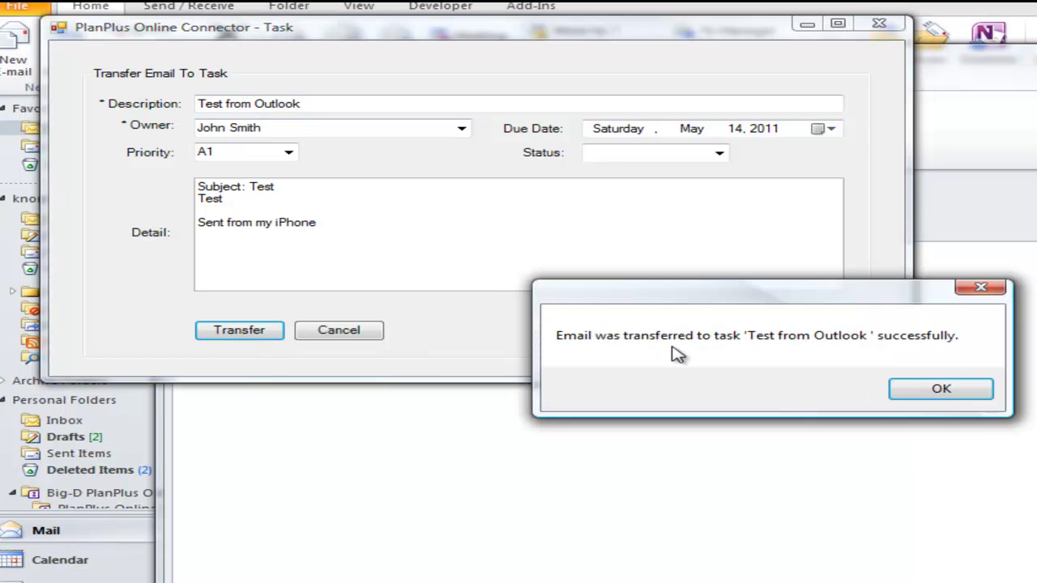
pyautogui.click(942, 390)
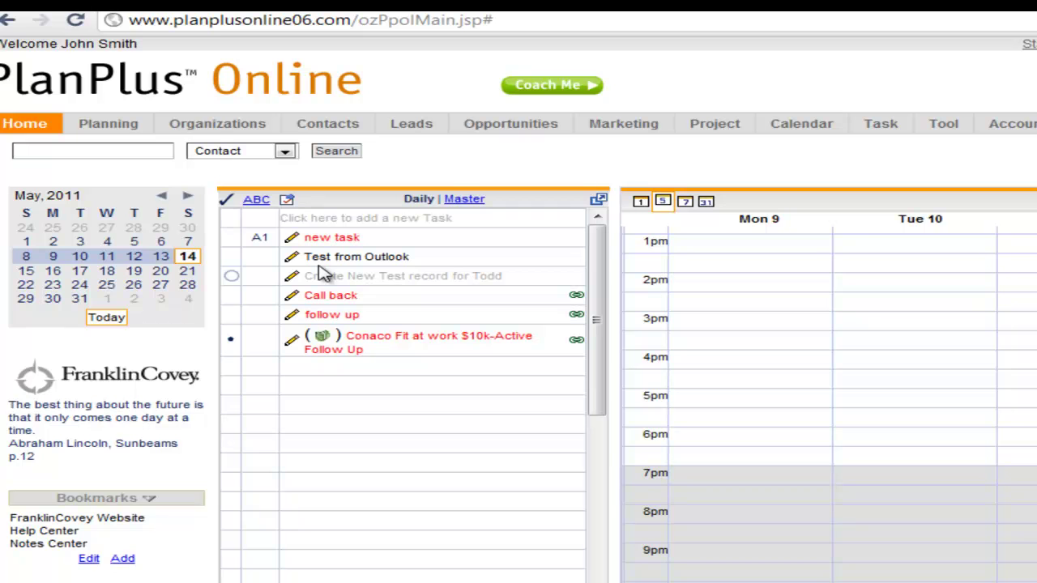
pyautogui.hotkey('alt', 'Tab')
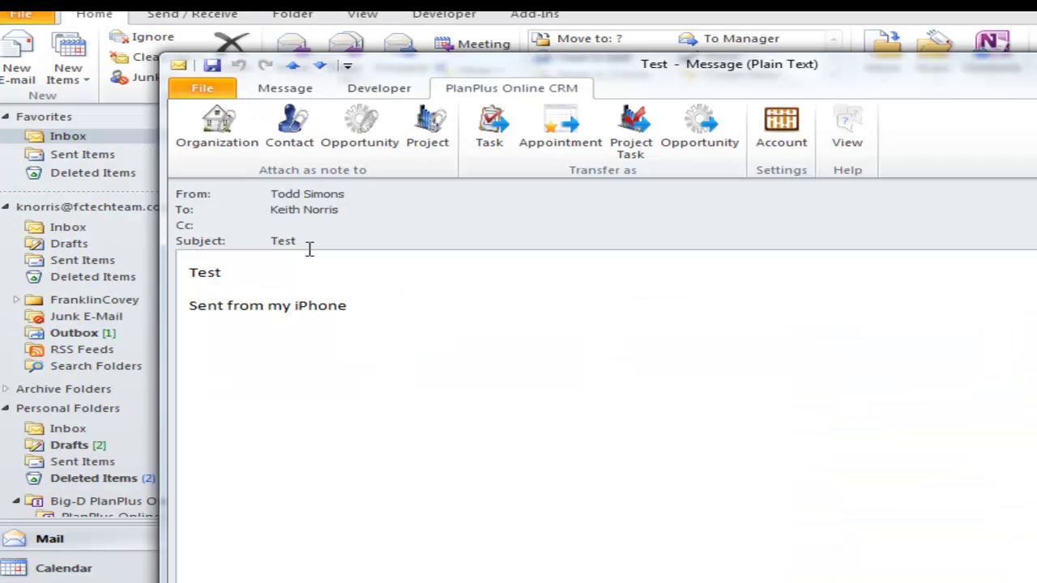
# - Transfer the email as a one-hour 10 AM appointment named 'Meeting to review Plans - from Outlook'
pyautogui.click(561, 132)
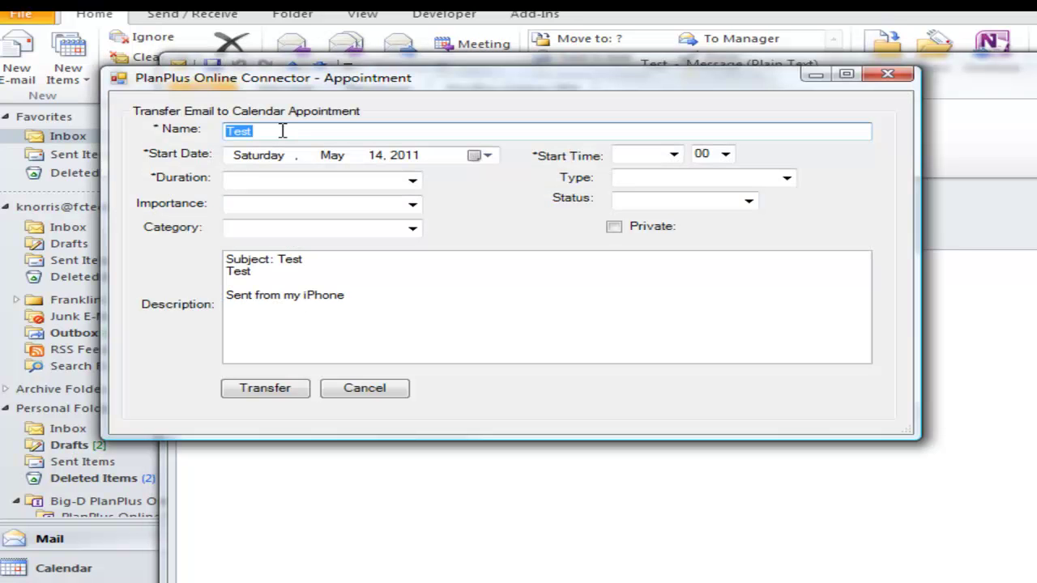
pyautogui.write('Meeting to review Plans')
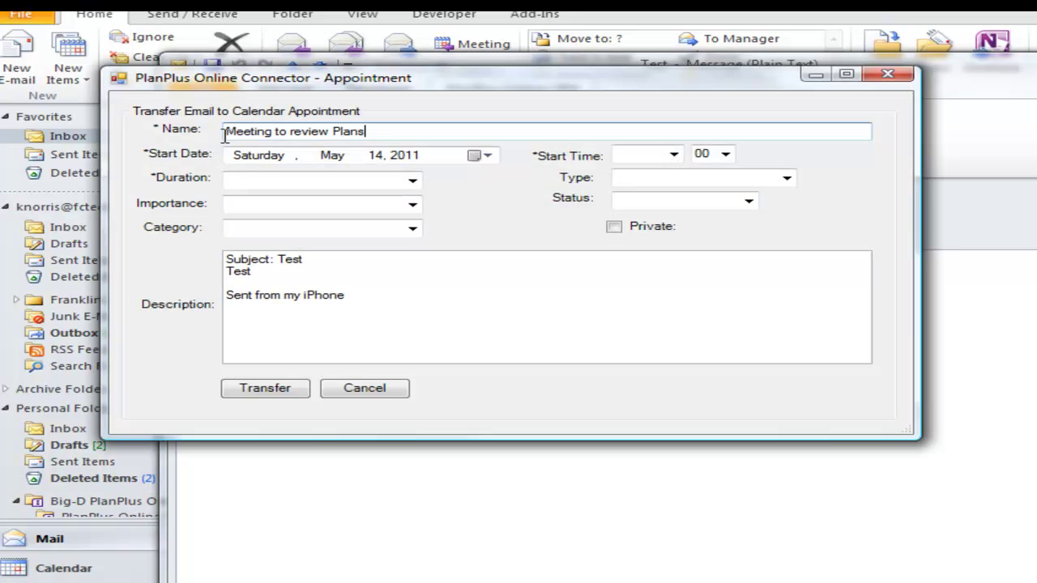
pyautogui.press('Tab')
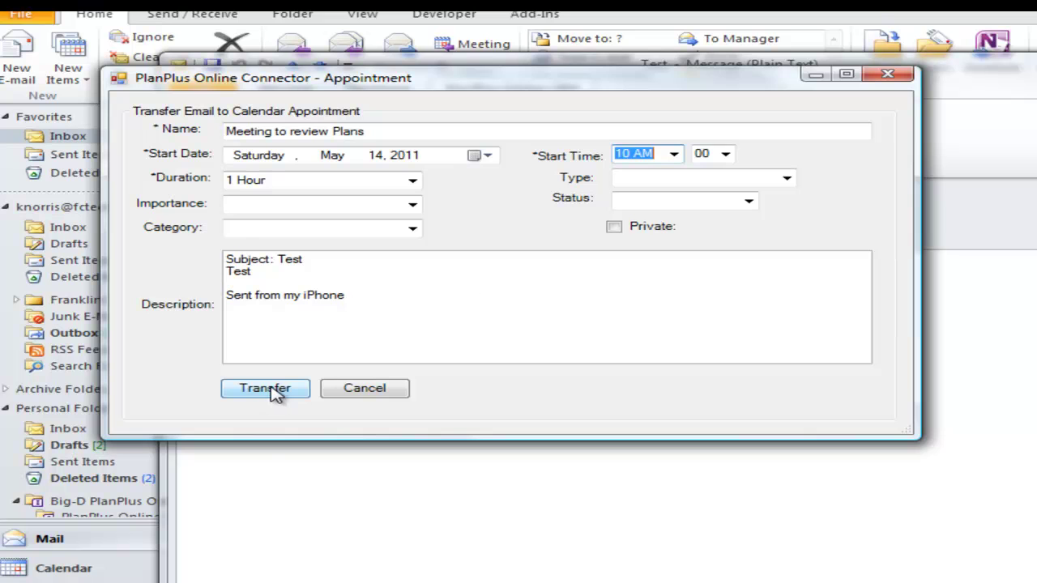
pyautogui.click(447, 132)
pyautogui.write('- from Outlook')
pyautogui.click(265, 388)
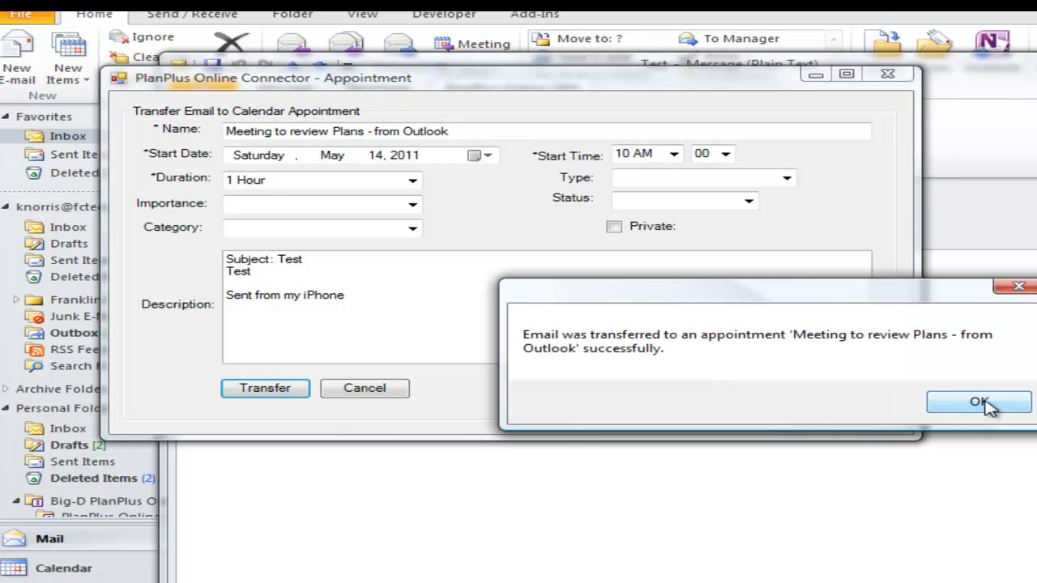
pyautogui.click(981, 401)
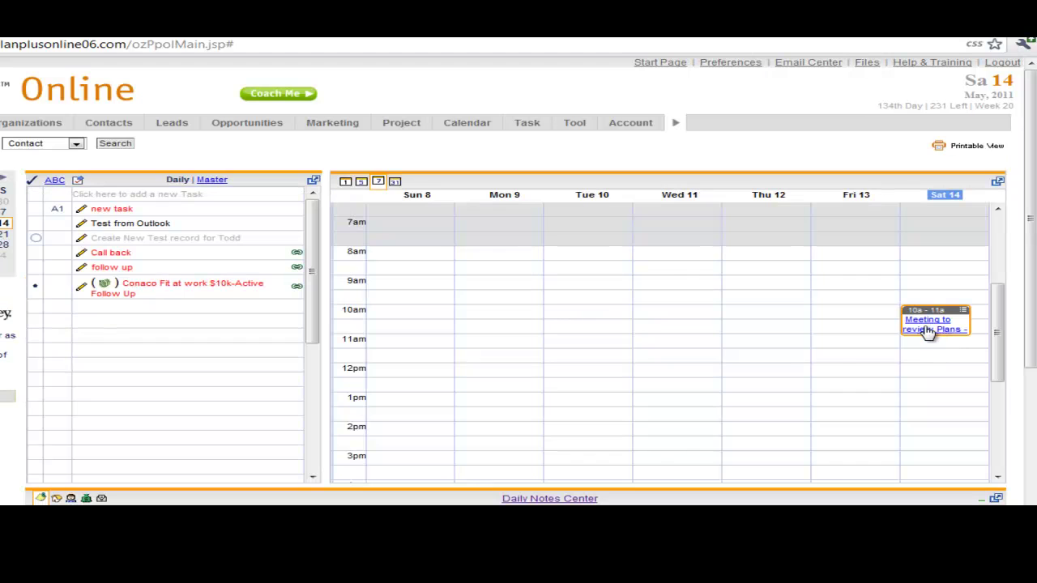
# - Check the Saturday 14 10 AM appointment on the 7-day calendar
pyautogui.moveTo(928, 332)
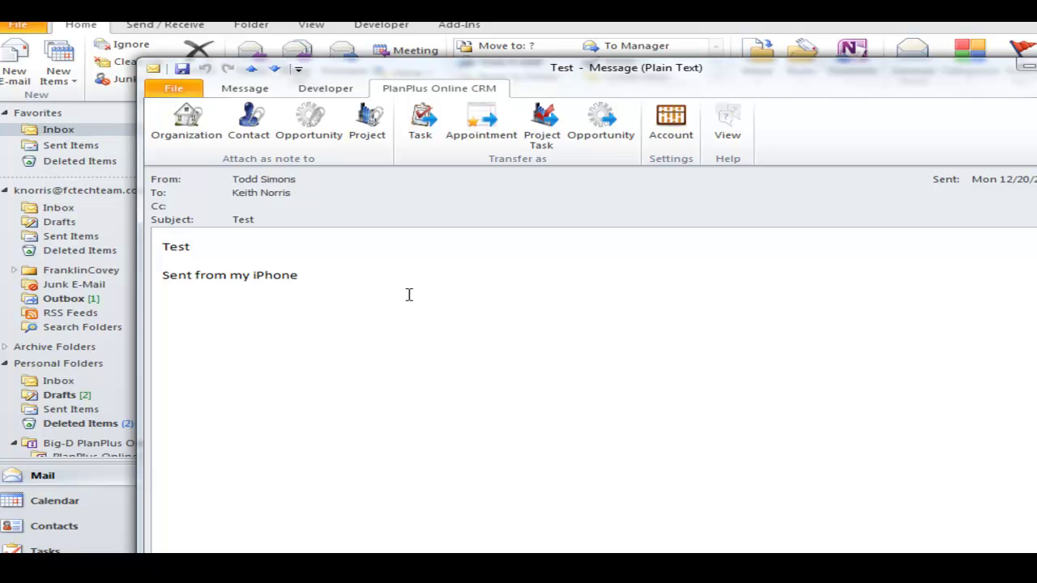
# - Attach the email as a note to project 11106-ABC Foundation
pyautogui.click(383, 136)
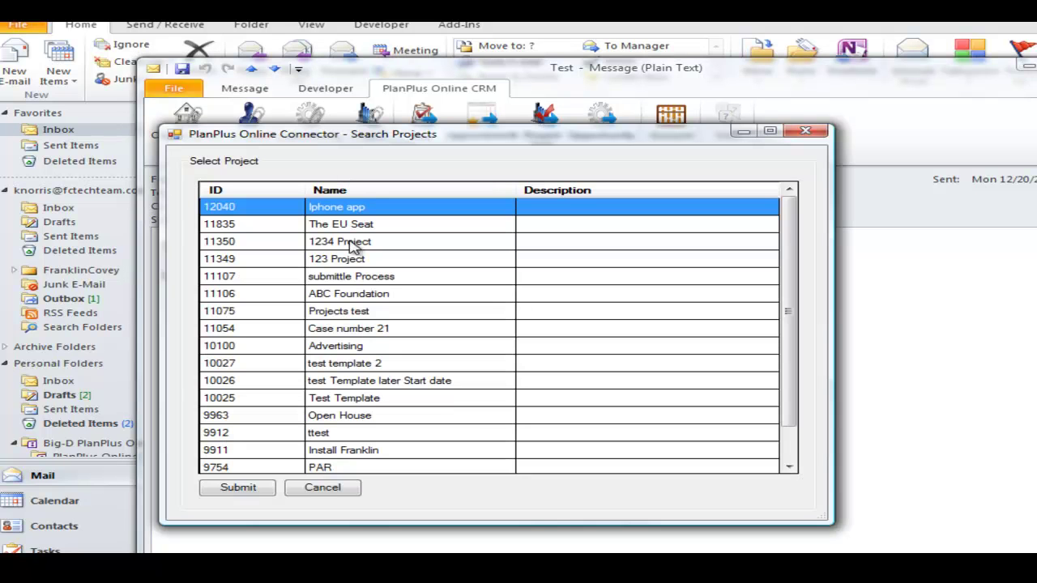
pyautogui.scroll(-1, 354, 299)
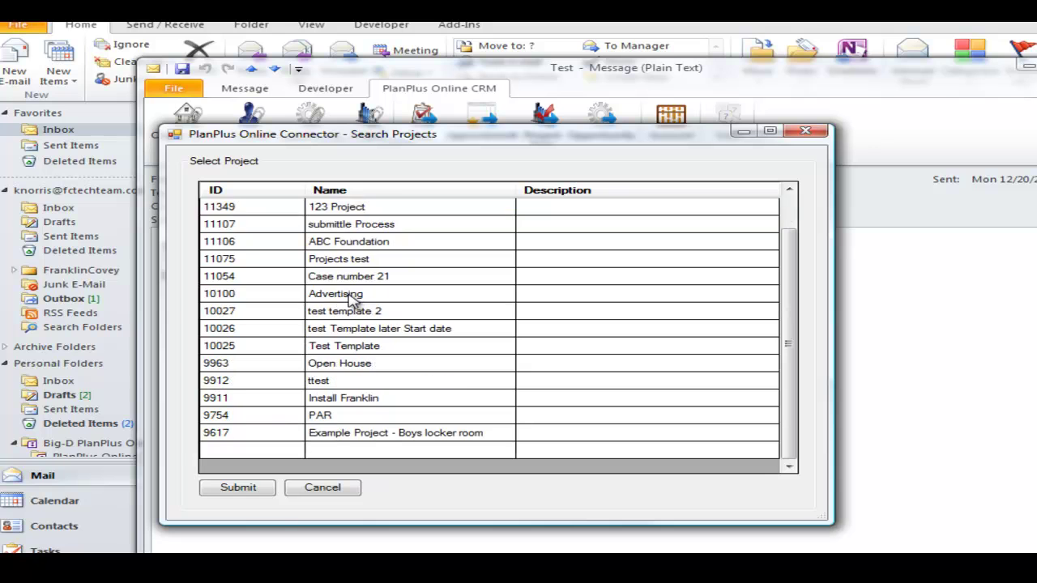
pyautogui.scroll(1, 354, 300)
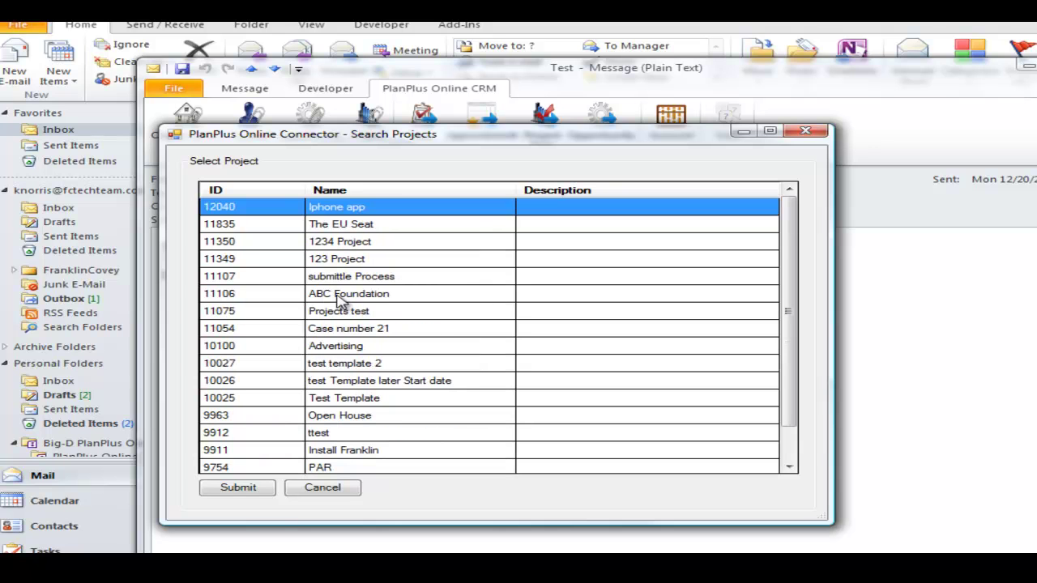
pyautogui.click(341, 296)
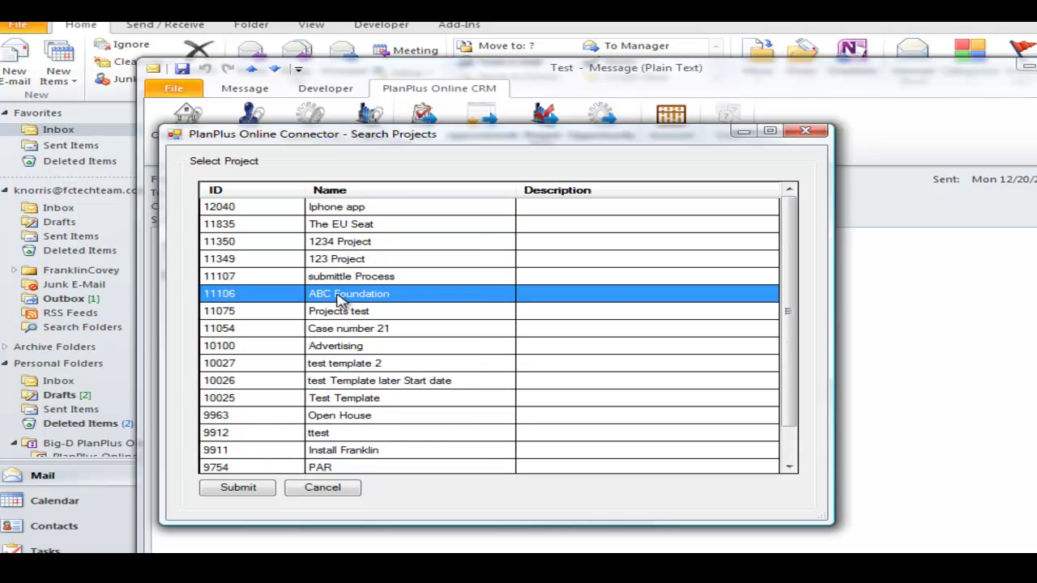
pyautogui.click(239, 488)
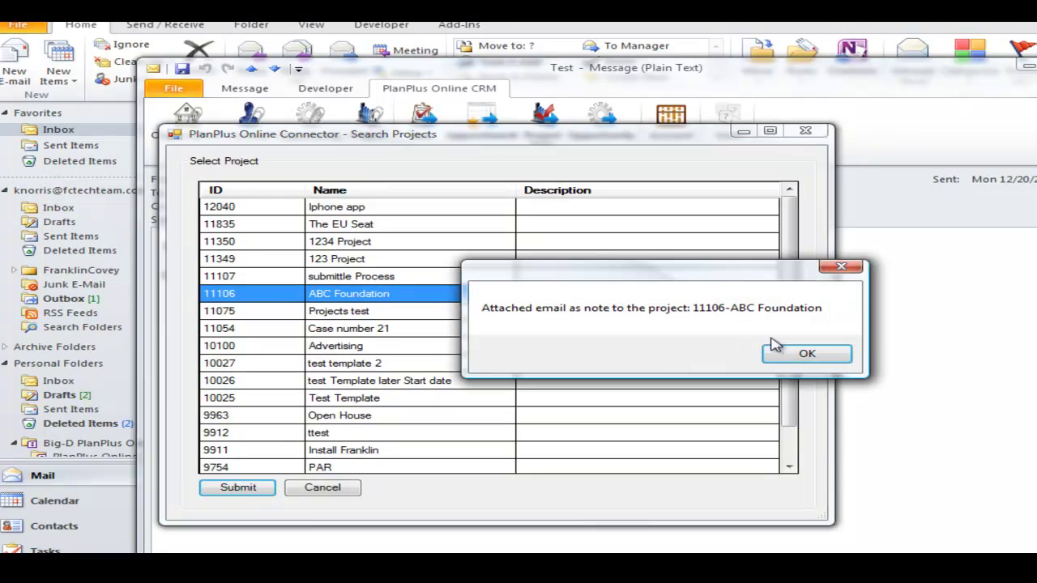
pyautogui.click(802, 354)
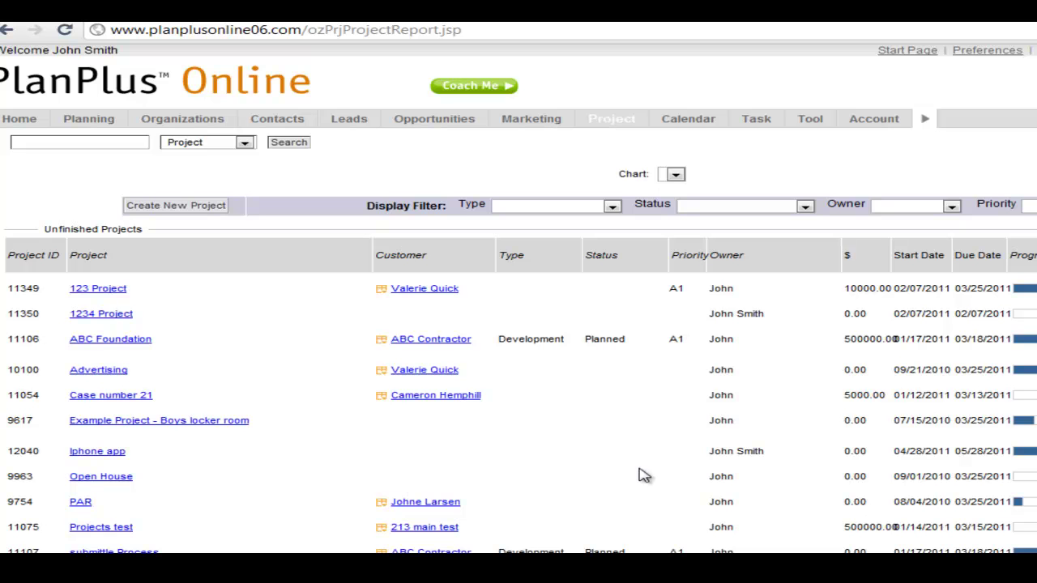
# - Open the ABC Foundation project's notes summary to see the 'Email: Test' notes
pyautogui.click(113, 340)
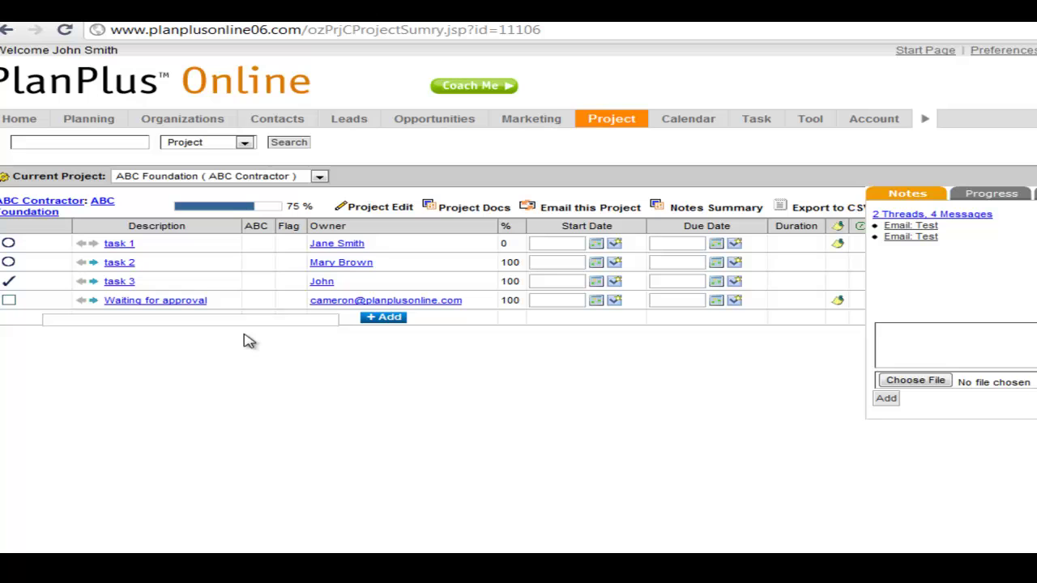
pyautogui.click(705, 209)
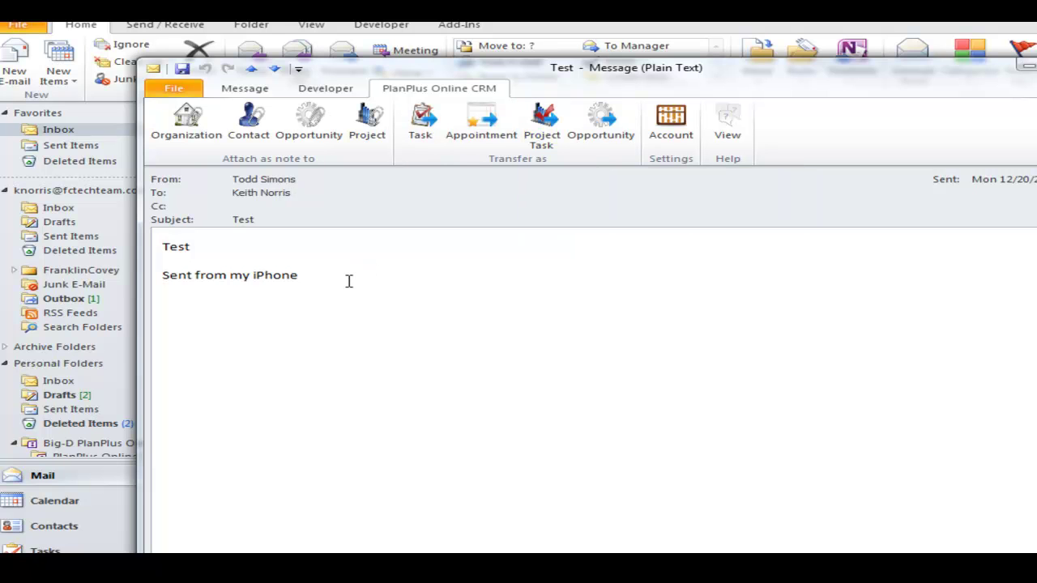
# - Attach the email as a note to opportunity 467326, then close the message window
pyautogui.click(309, 123)
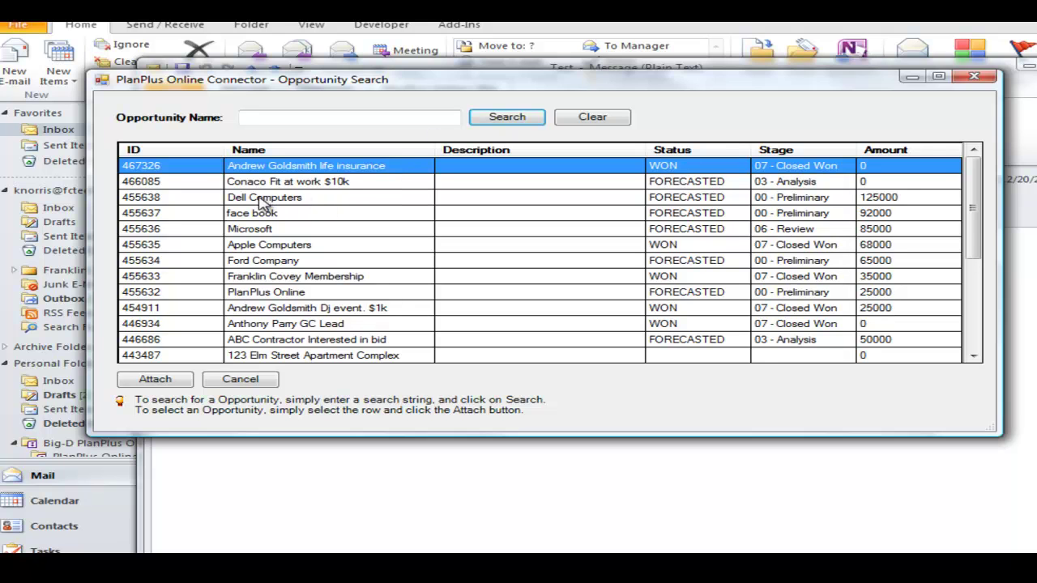
pyautogui.click(152, 379)
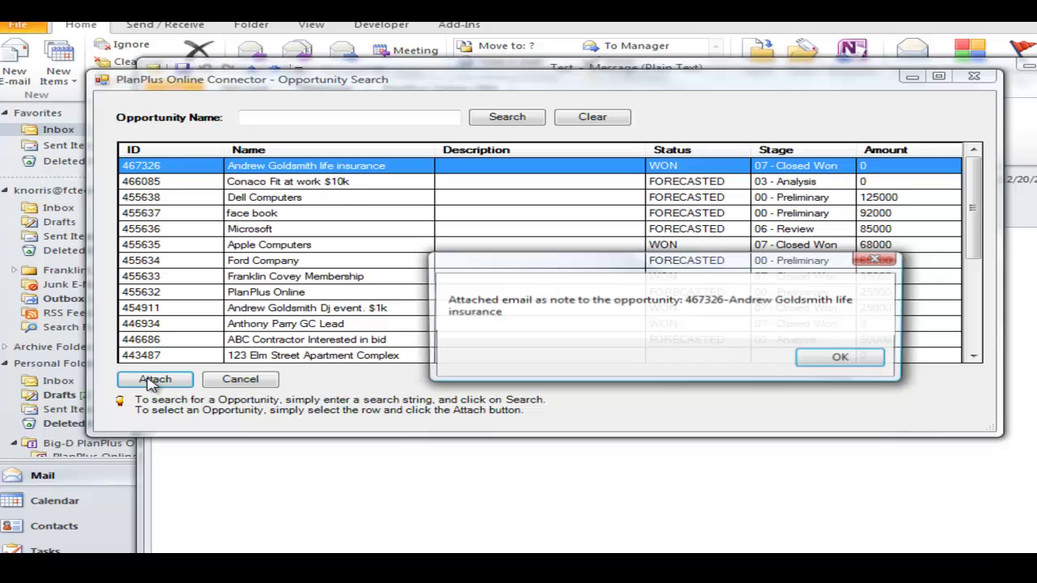
pyautogui.click(842, 356)
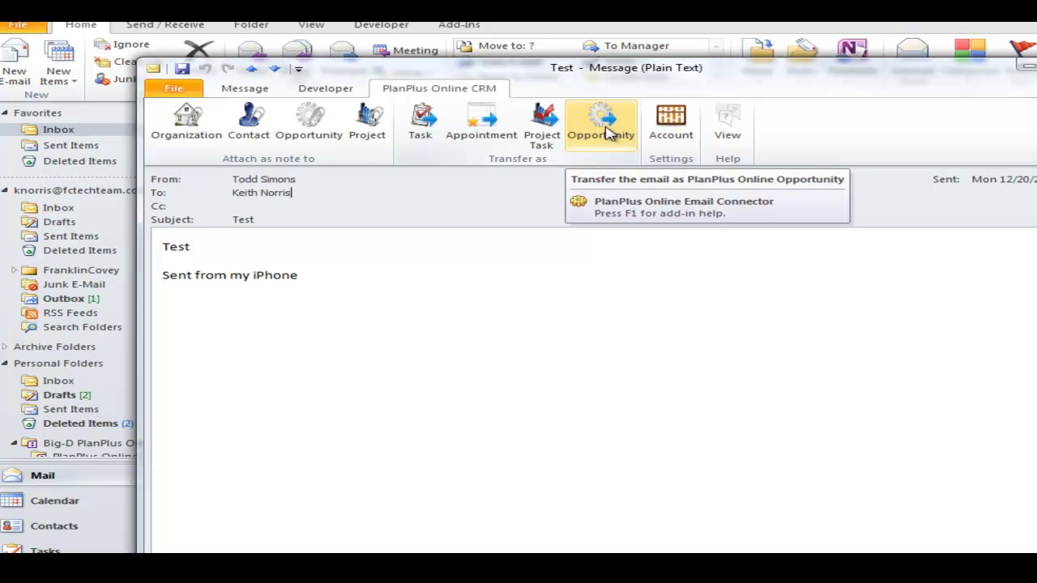
pyautogui.click(609, 132)
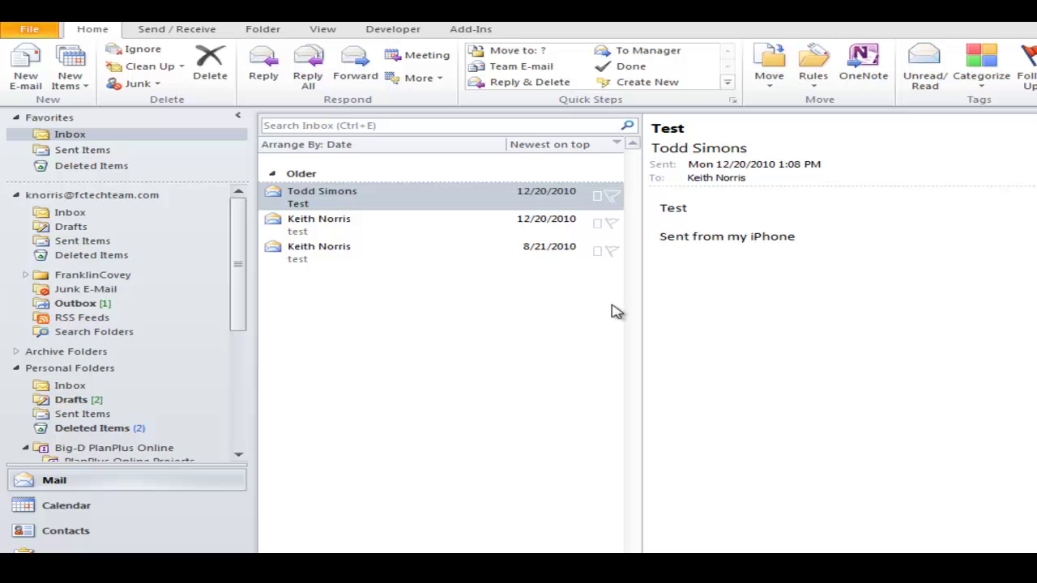
# - Draft a new email to the recipient's address with the subject line and body 'Blah, blah'
pyautogui.click(26, 69)
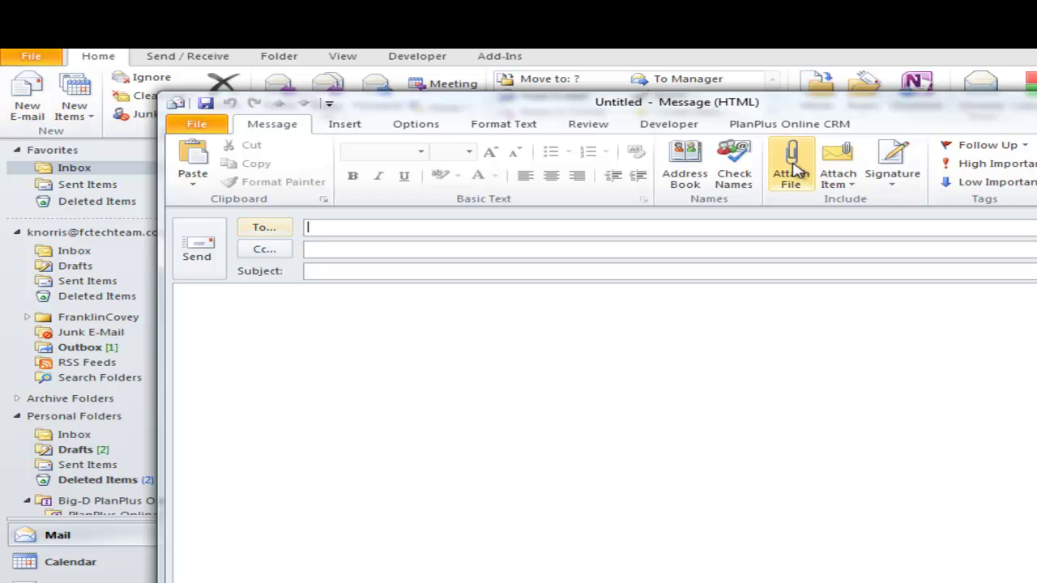
pyautogui.click(795, 128)
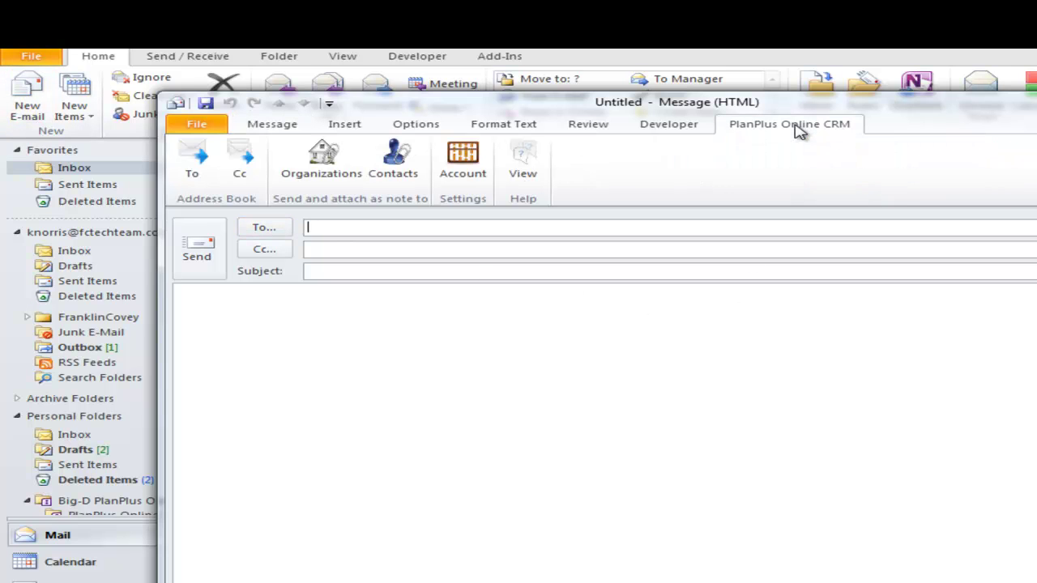
pyautogui.click(337, 227)
pyautogui.press('Tab')
pyautogui.press('Tab')
pyautogui.write('Hey')
pyautogui.write(' h')
pyautogui.write('ere is a note I want to attach from Outlook')
pyautogui.press('Tab')
pyautogui.write('Blah, blah')
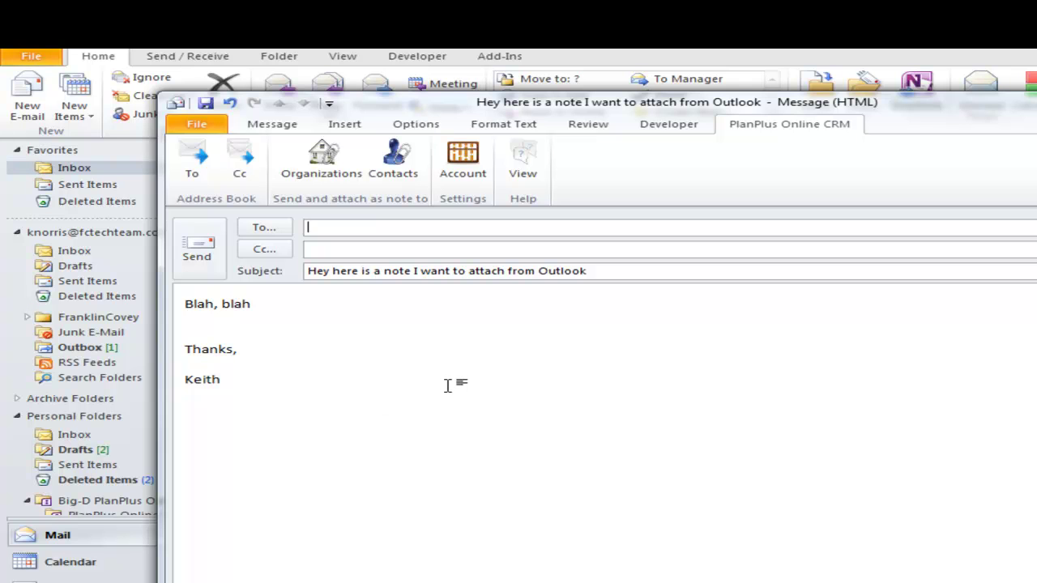
# - Search the PlanPlus address book for the contact by name and add them as recipient
pyautogui.click(197, 166)
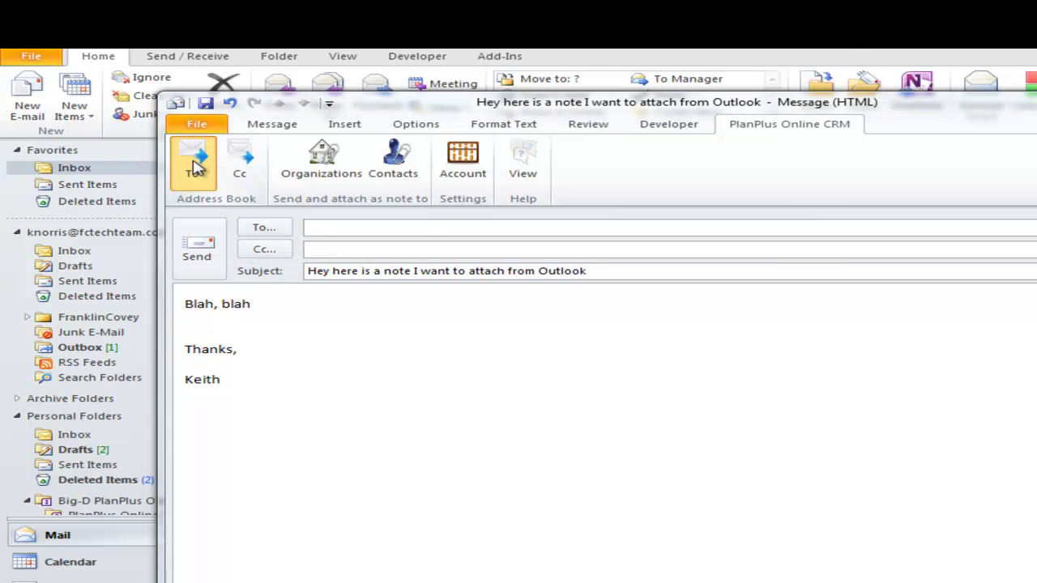
pyautogui.moveTo(339, 71); pyautogui.dragTo(428, 117)
pyautogui.click(357, 150)
pyautogui.write('sam sampl')
pyautogui.click(722, 156)
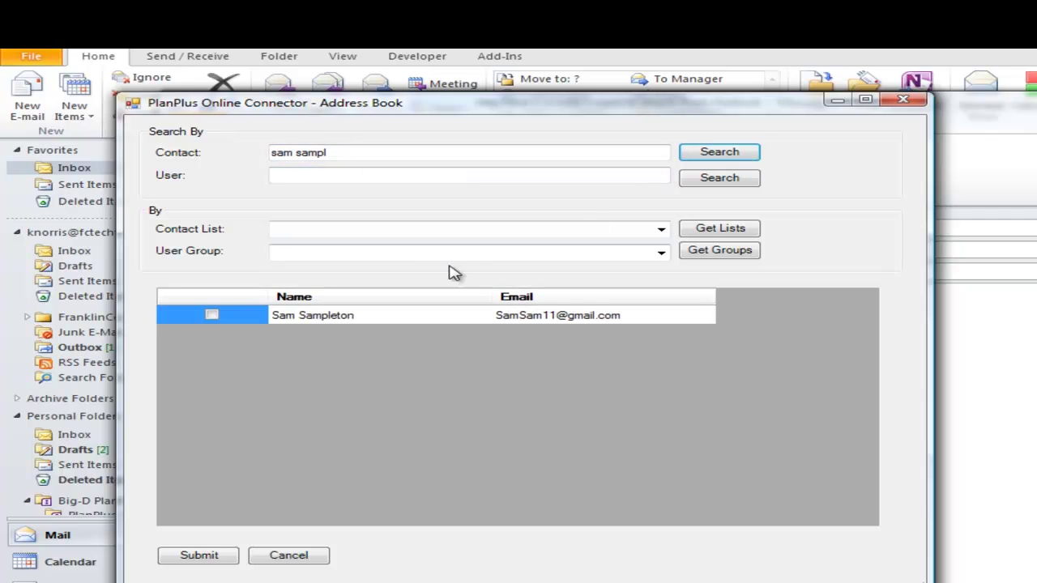
pyautogui.click(211, 315)
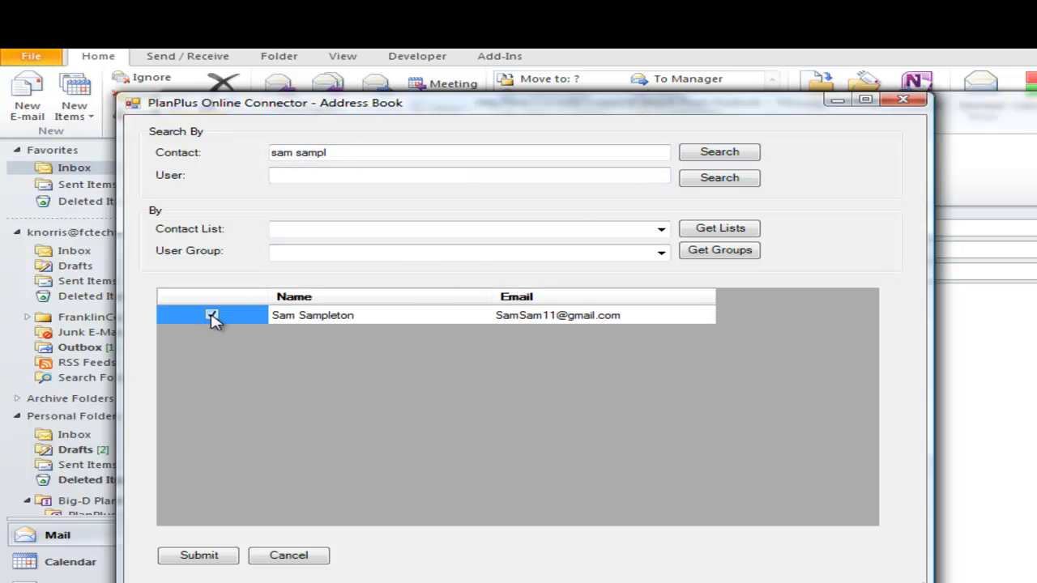
pyautogui.click(199, 556)
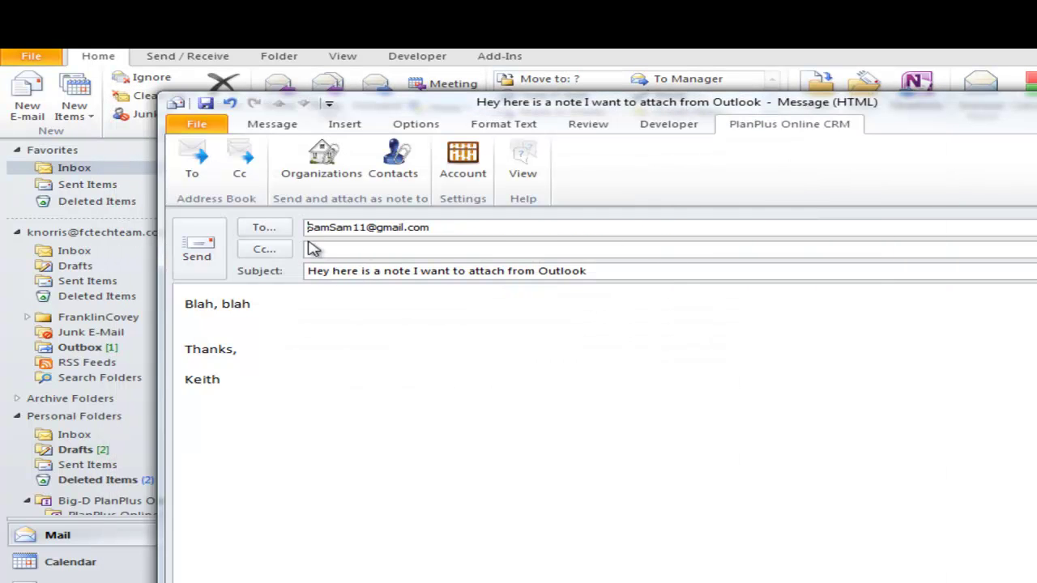
# - Browse the Cc address book's contact lists and user groups without adding anyone
pyautogui.click(247, 166)
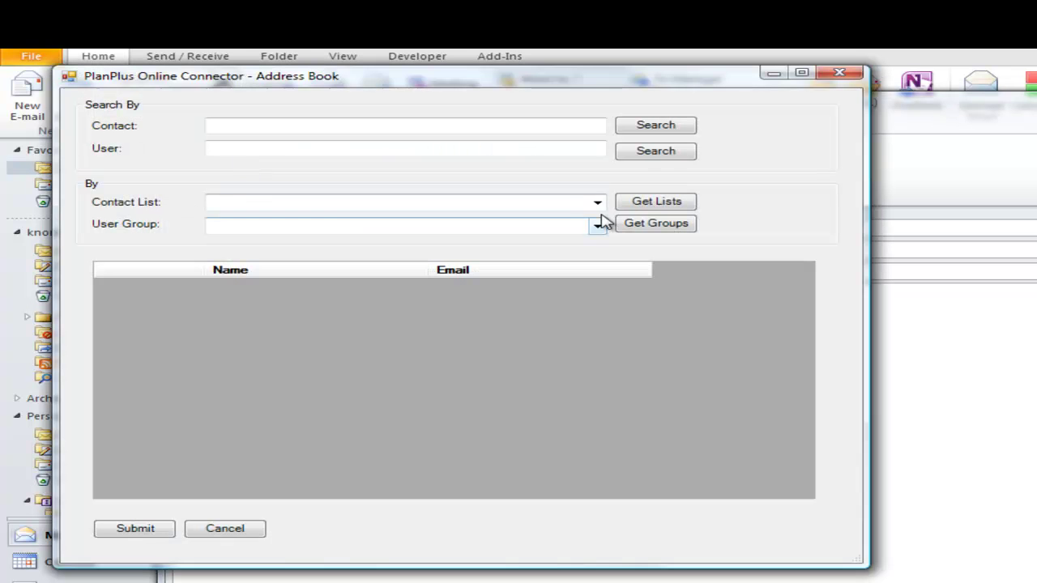
pyautogui.click(597, 204)
pyautogui.click(607, 214)
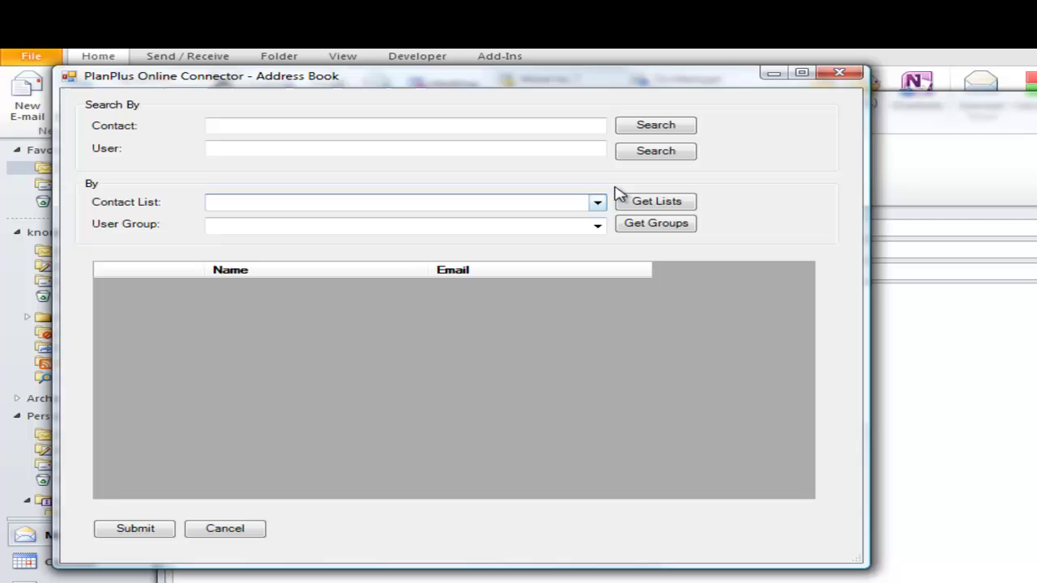
pyautogui.click(597, 227)
pyautogui.click(600, 192)
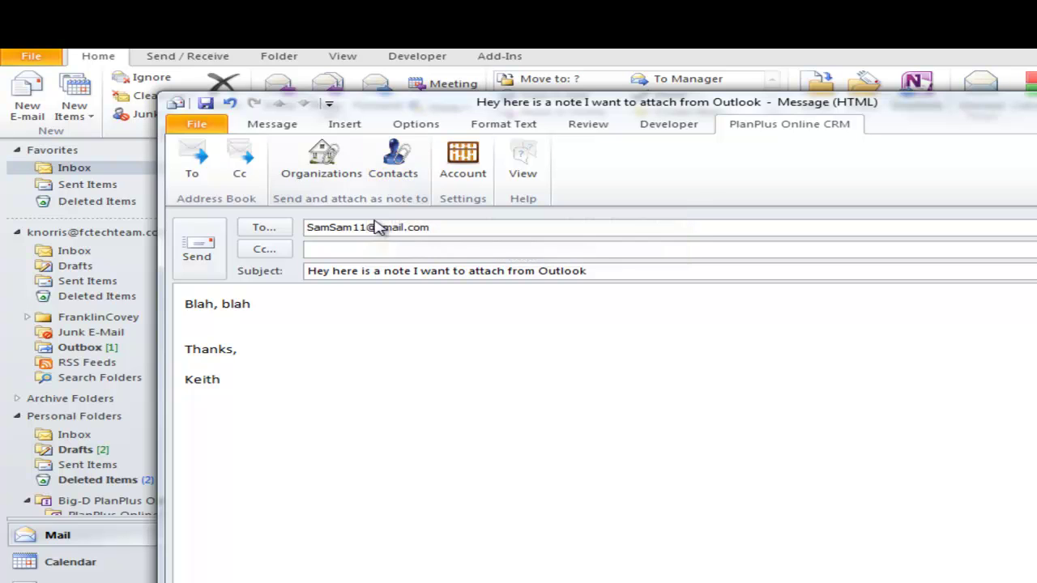
# - Send the email and attach it as a note to the recipient's PlanPlus contact
pyautogui.click(397, 159)
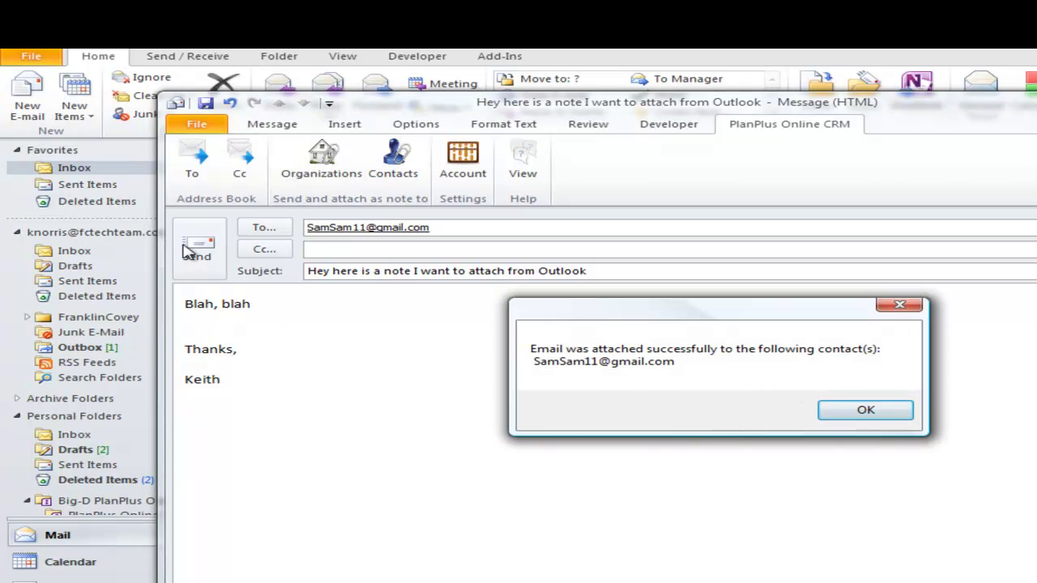
pyautogui.click(861, 412)
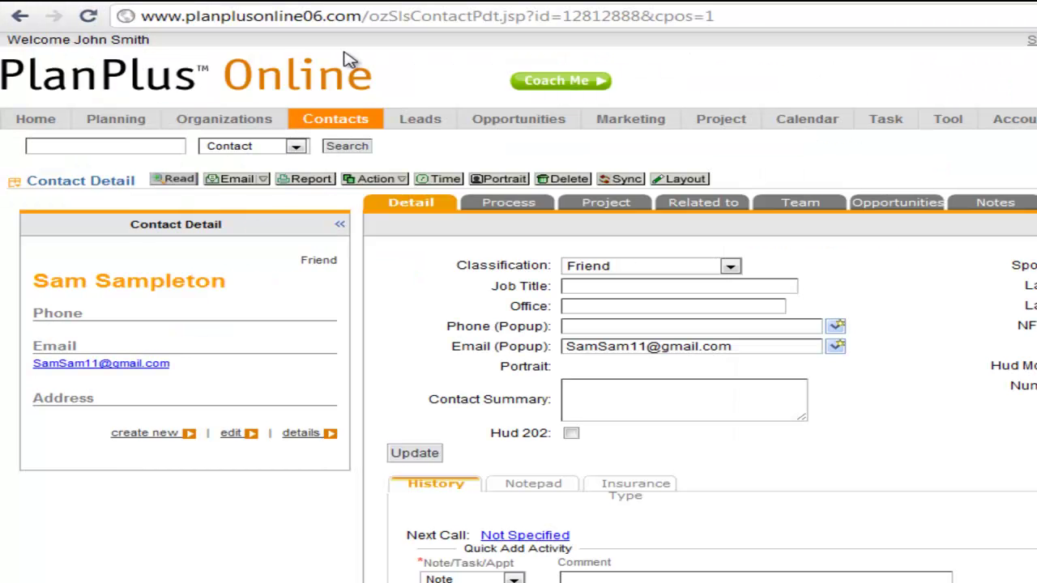
# - Scroll down the contact's detail page to bring the History notes list into view
pyautogui.scroll(-2, 424, 219)
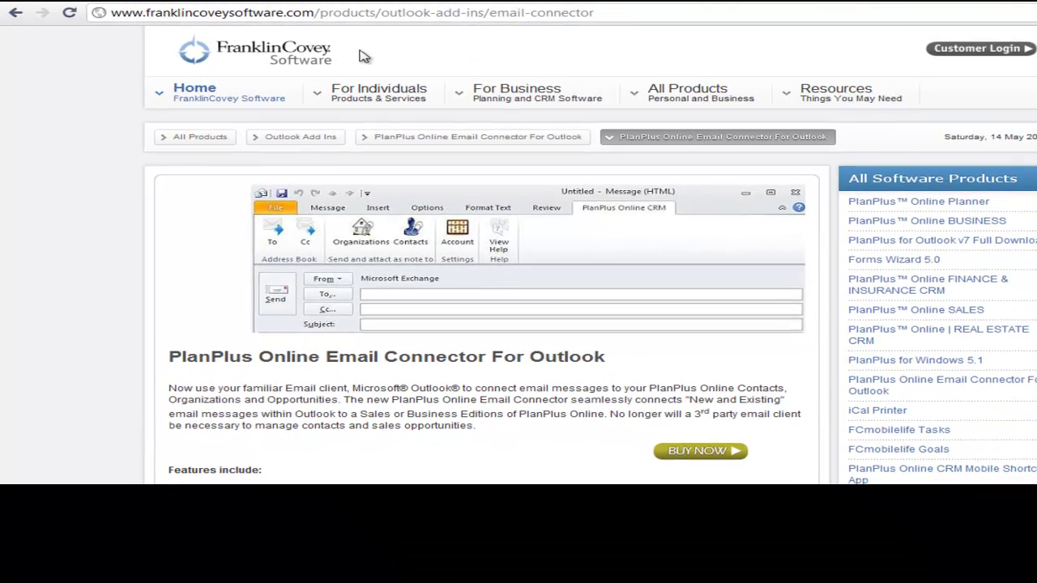
# - Add the $39.95 Email Connector to the shop basket and proceed to checkout step 1 of 3
pyautogui.moveTo(851, 120)
pyautogui.scroll(-2, 530, 433)
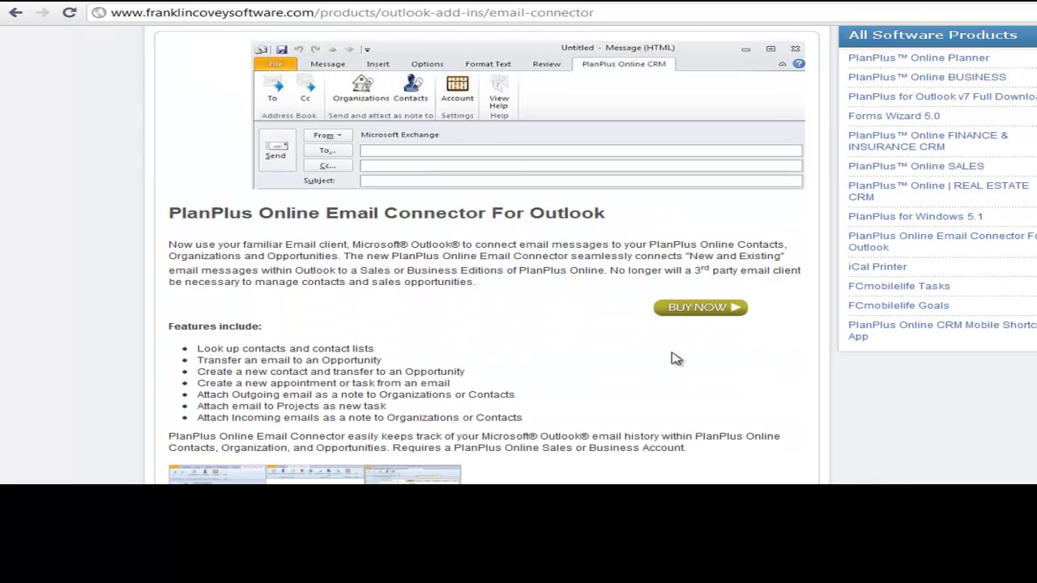
pyautogui.click(702, 308)
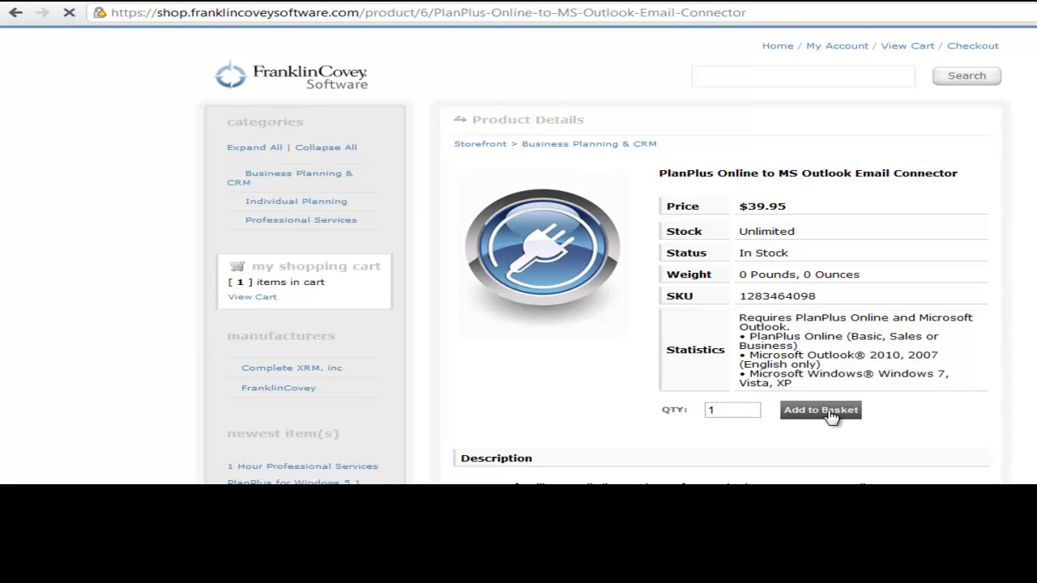
pyautogui.click(821, 411)
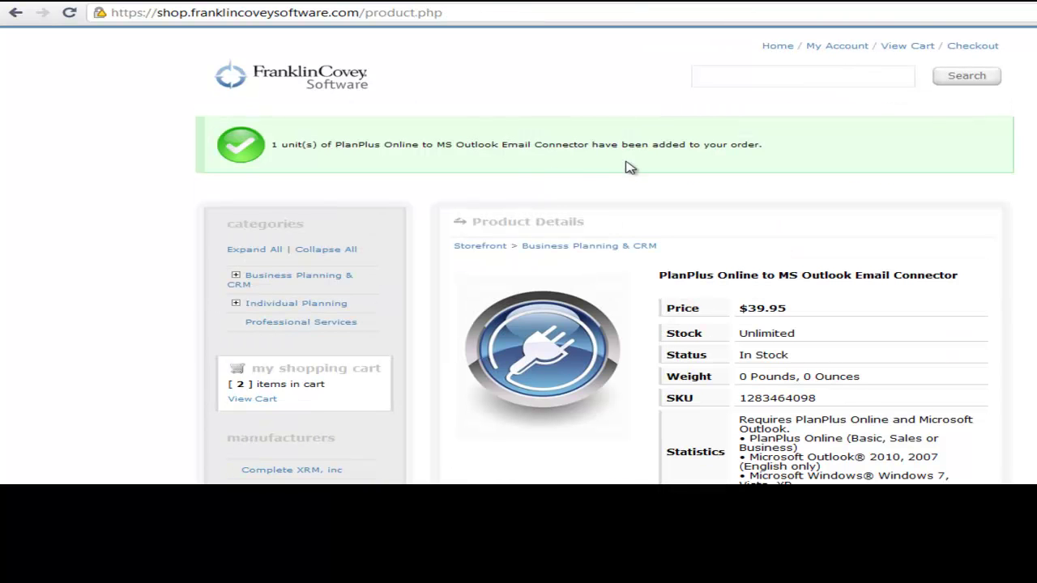
pyautogui.click(975, 50)
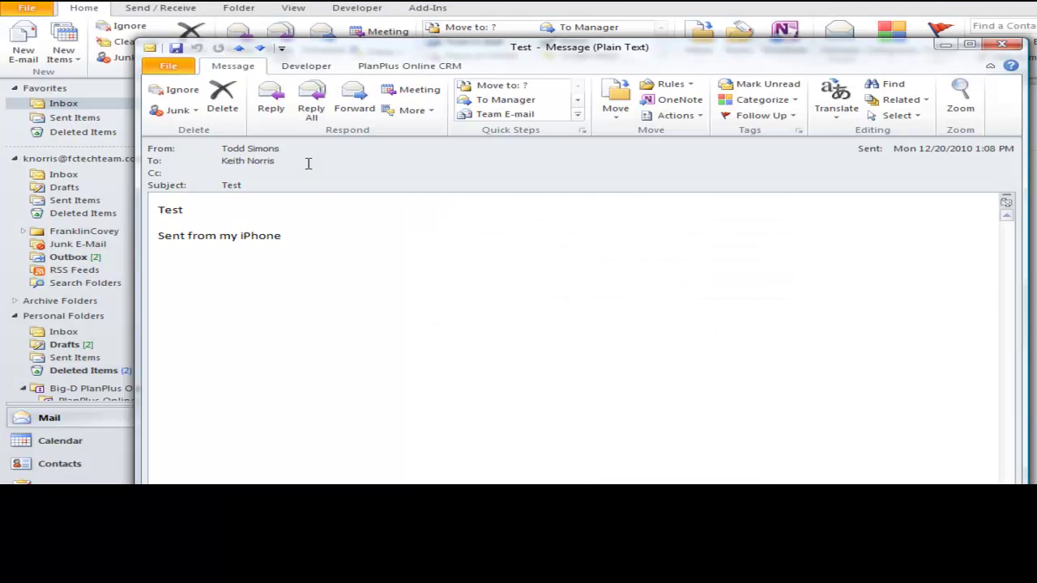
pyautogui.click(409, 65)
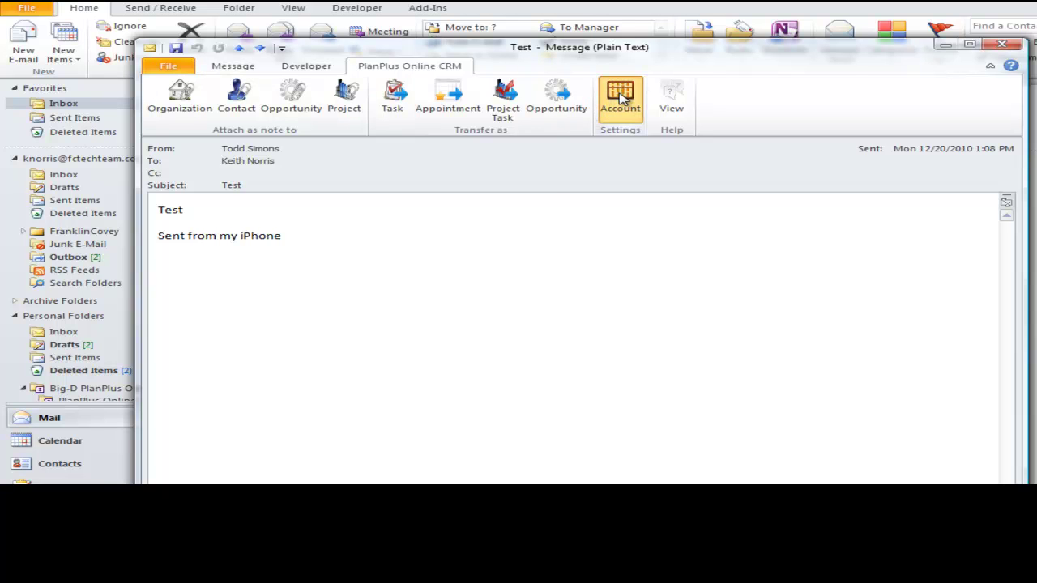
pyautogui.click(621, 98)
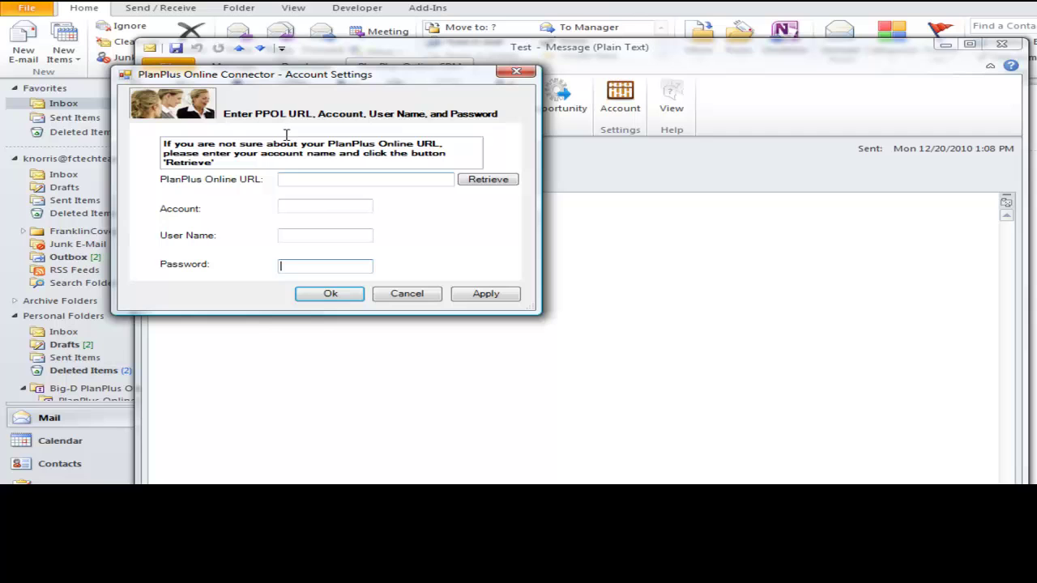
pyautogui.click(317, 206)
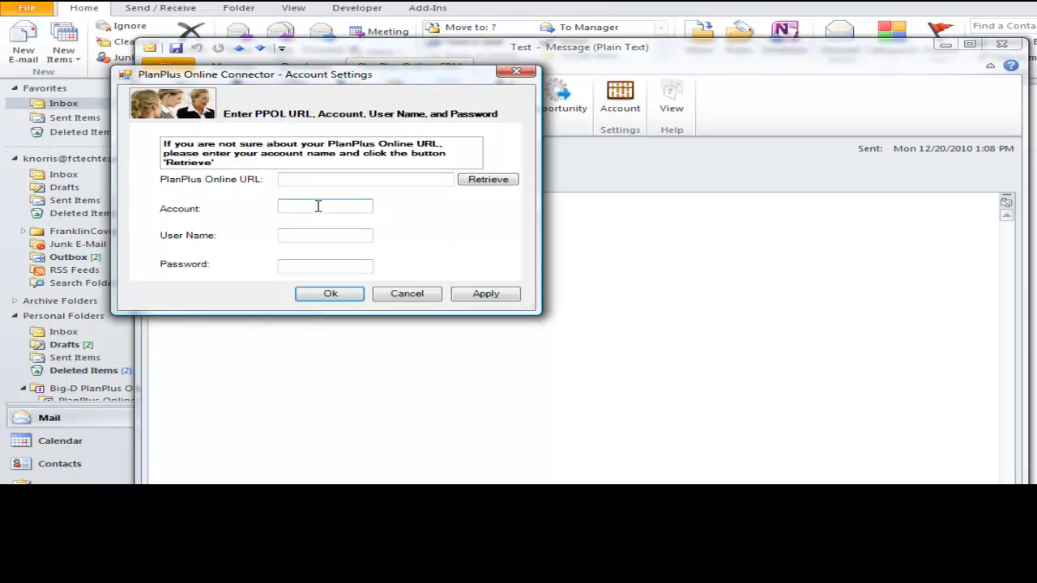
pyautogui.write('emm demo')
pyautogui.click(498, 183)
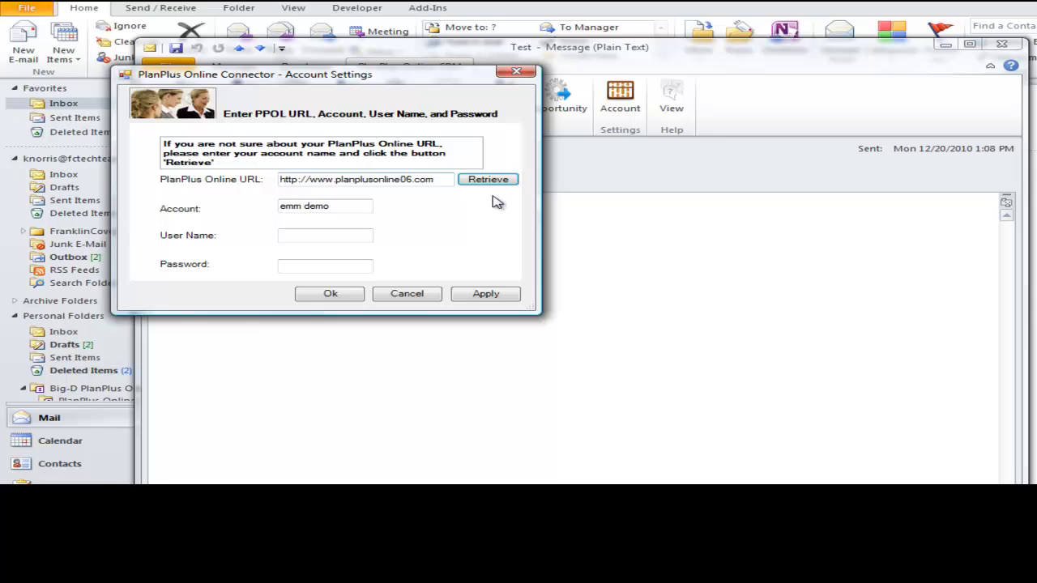
# - Fill in the PlanPlus user name and password and save the connector account settings
pyautogui.click(317, 237)
pyautogui.write('john')
pyautogui.press('Tab')
pyautogui.write('********')
pyautogui.click(331, 293)
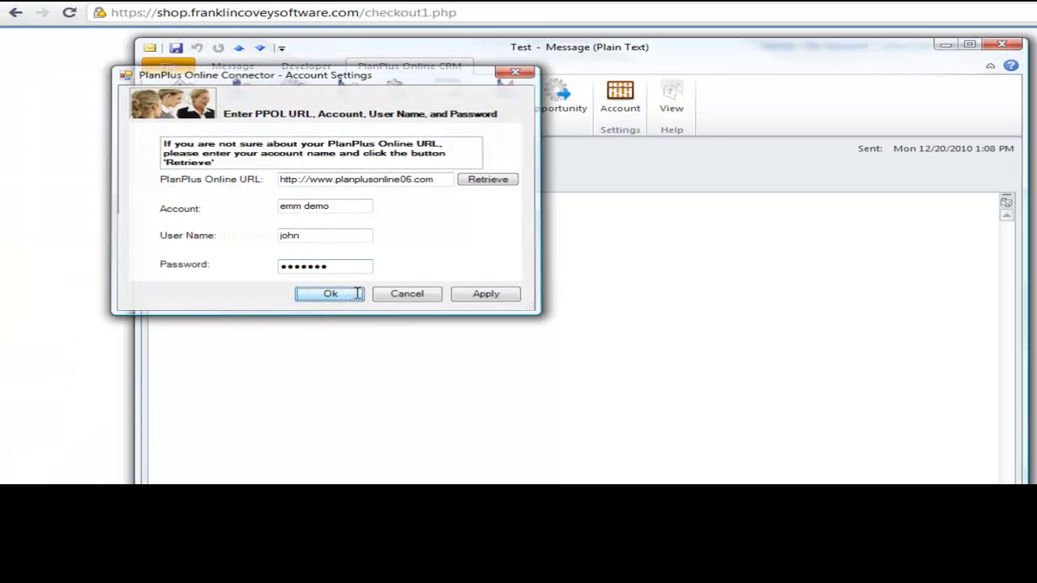